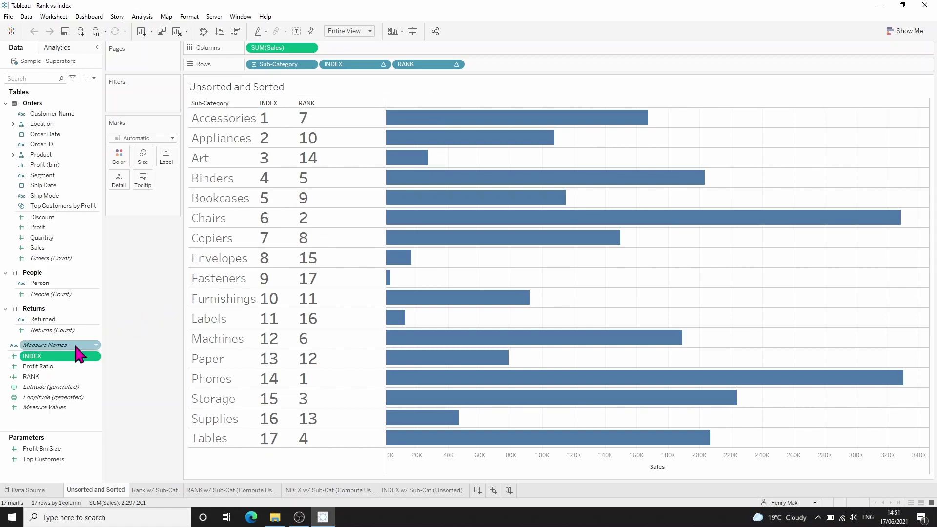
# Review the INDEX and RANK calculated-field formulas, closing each without changes.
pyautogui.rightClick(70, 363)
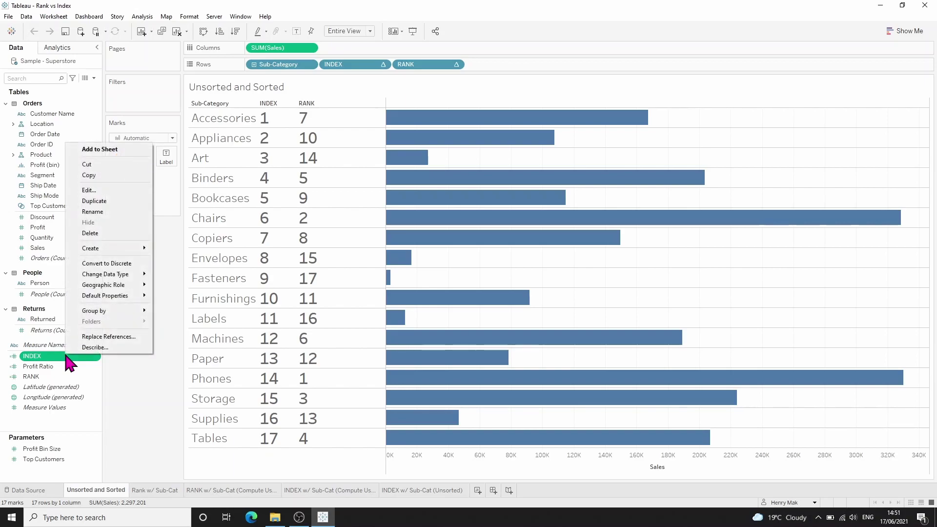
pyautogui.click(105, 186)
pyautogui.keyDown('ctrl'); pyautogui.scroll(2, 346, 243); pyautogui.keyUp('ctrl')
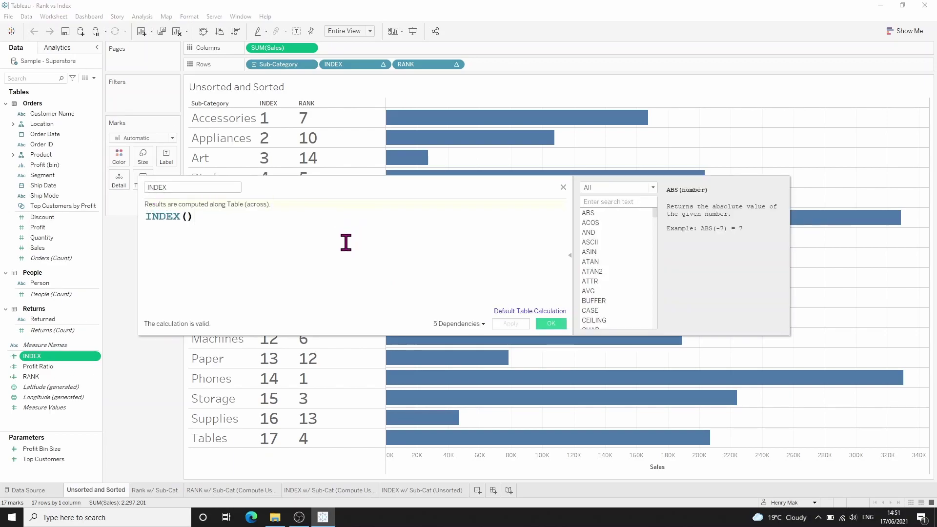
pyautogui.keyDown('ctrl'); pyautogui.scroll(2, 346, 243); pyautogui.keyUp('ctrl')
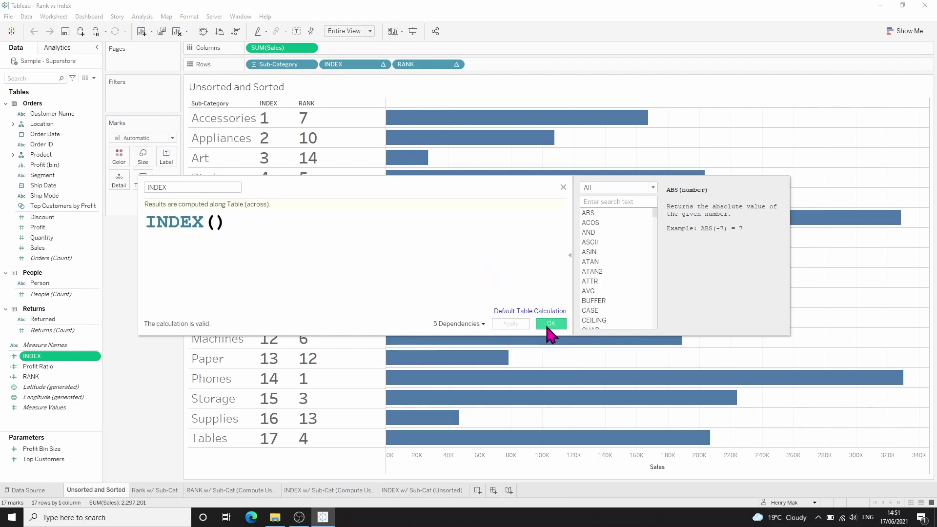
pyautogui.click(550, 324)
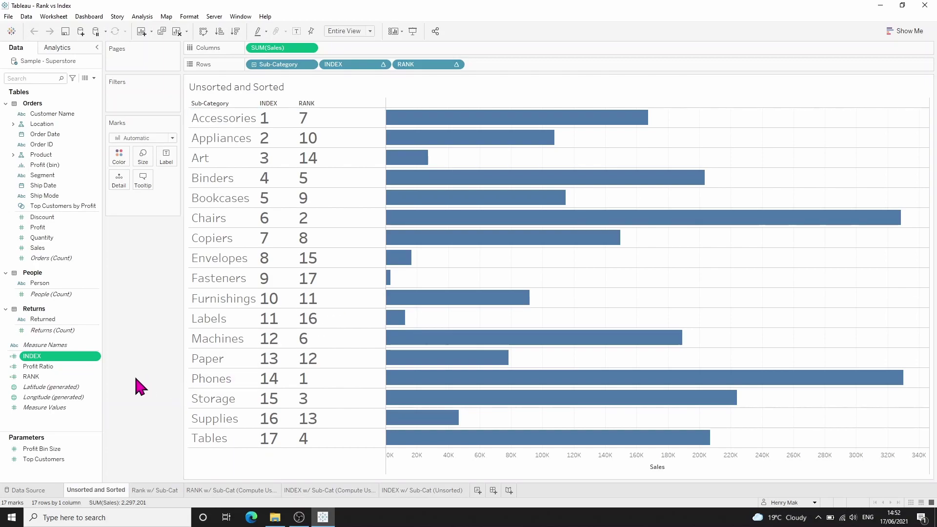
pyautogui.rightClick(68, 378)
pyautogui.click(120, 211)
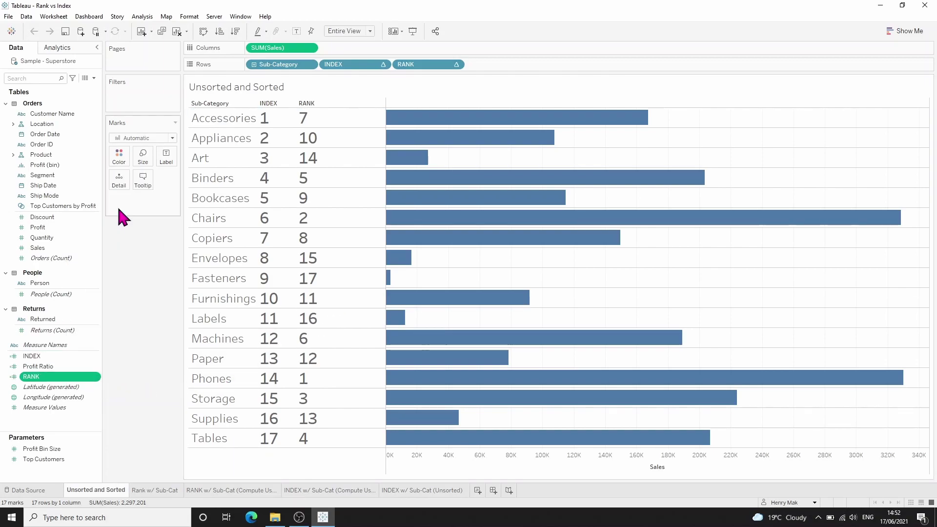
pyautogui.keyDown('ctrl'); pyautogui.scroll(5, 343, 271); pyautogui.keyUp('ctrl')
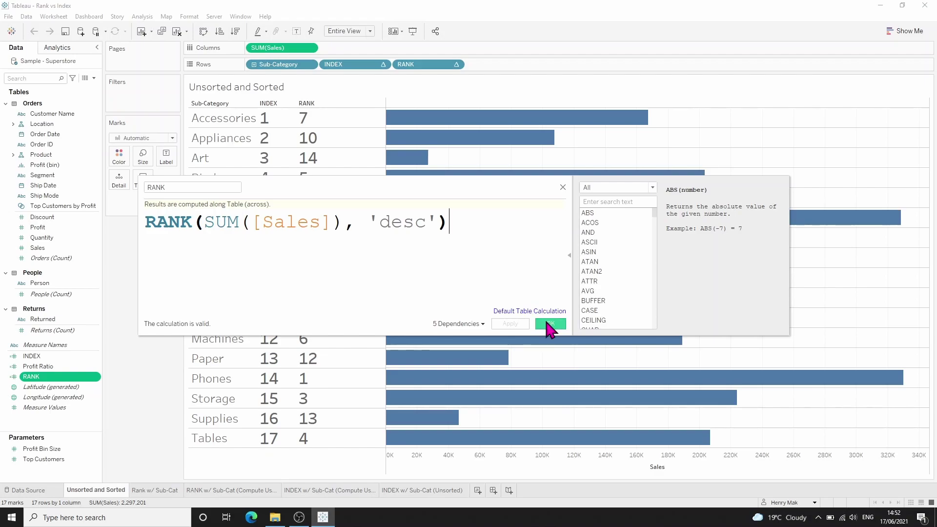
pyautogui.click(550, 325)
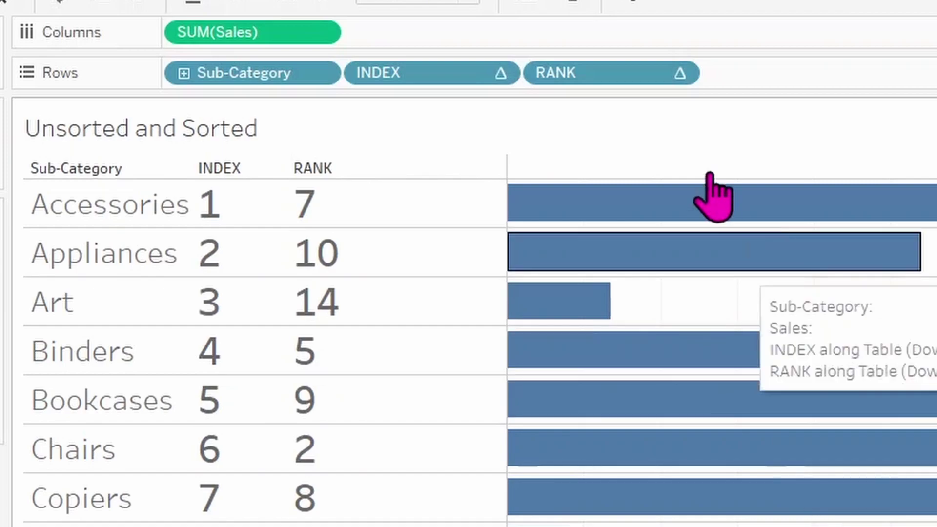
# Keep RANK and INDEX as discrete fields and sort sub-categories by descending sales.
pyautogui.rightClick(656, 68)
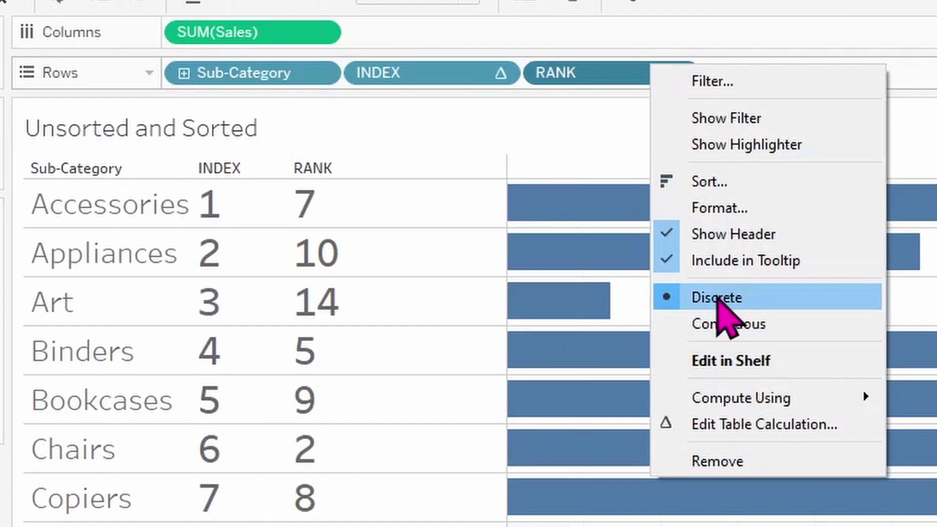
pyautogui.click(717, 299)
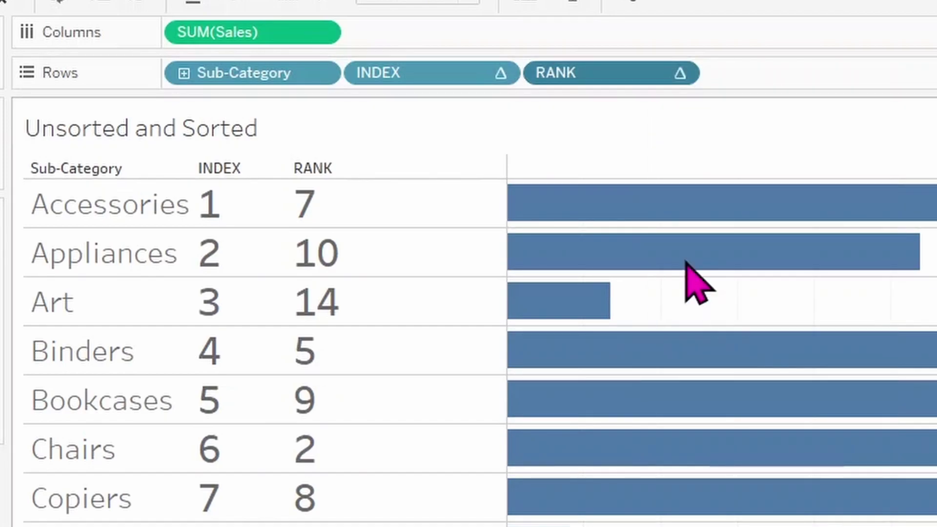
pyautogui.rightClick(471, 76)
pyautogui.click(561, 308)
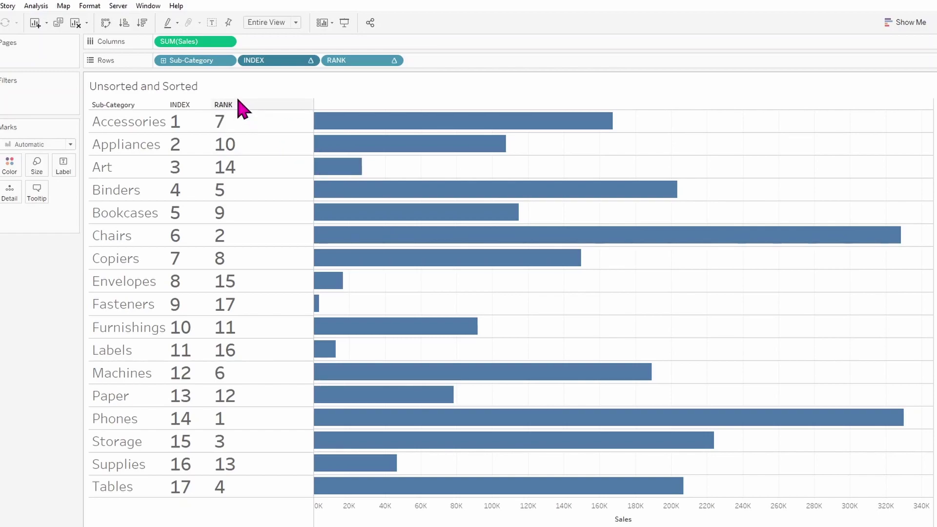
pyautogui.click(142, 23)
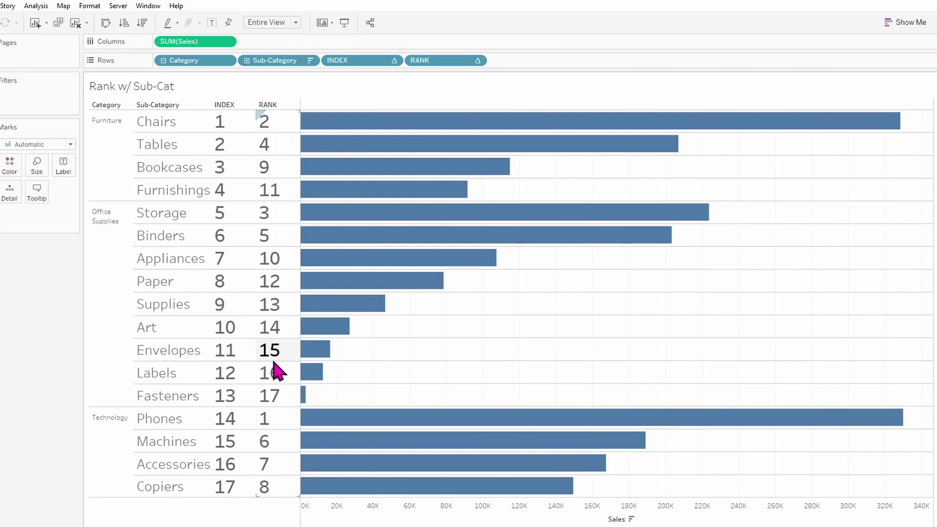
pyautogui.moveTo(590, 145)
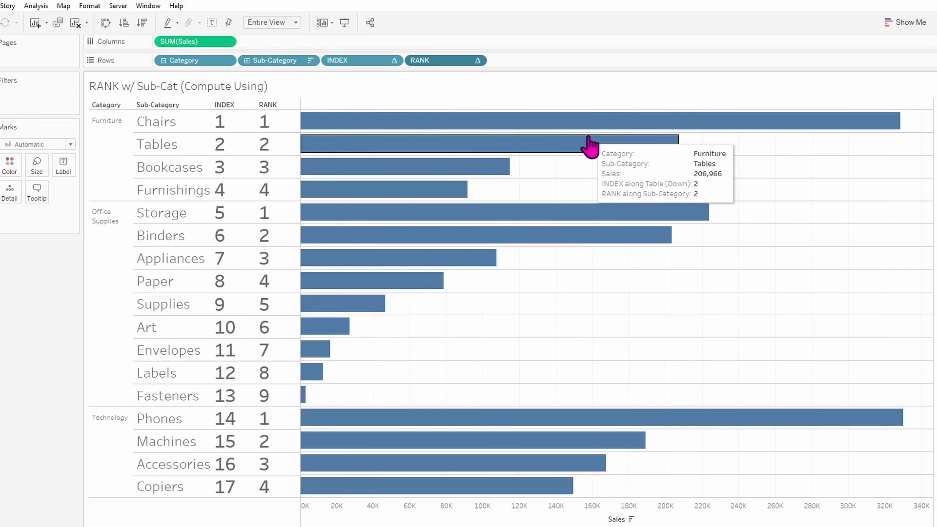
# Check RANK's table calculation Compute Using settings, then close them.
pyautogui.rightClick(449, 60)
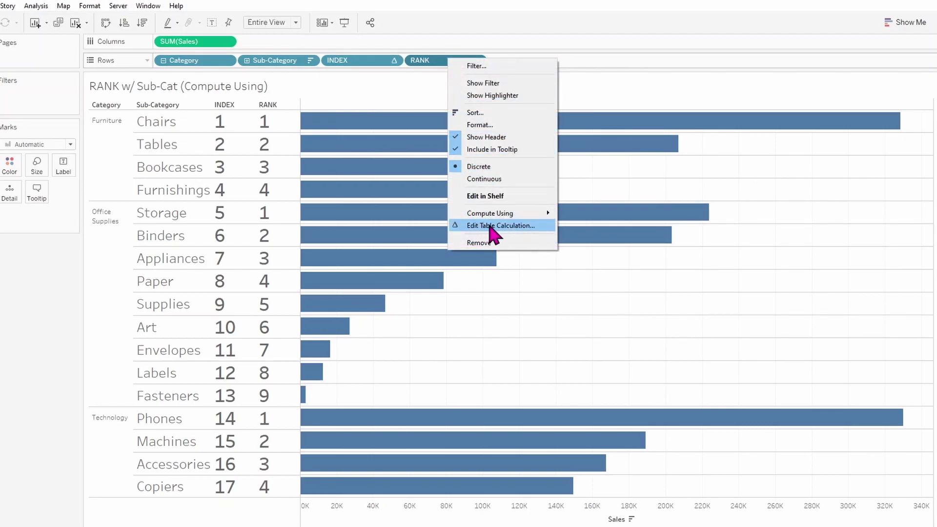
pyautogui.click(492, 227)
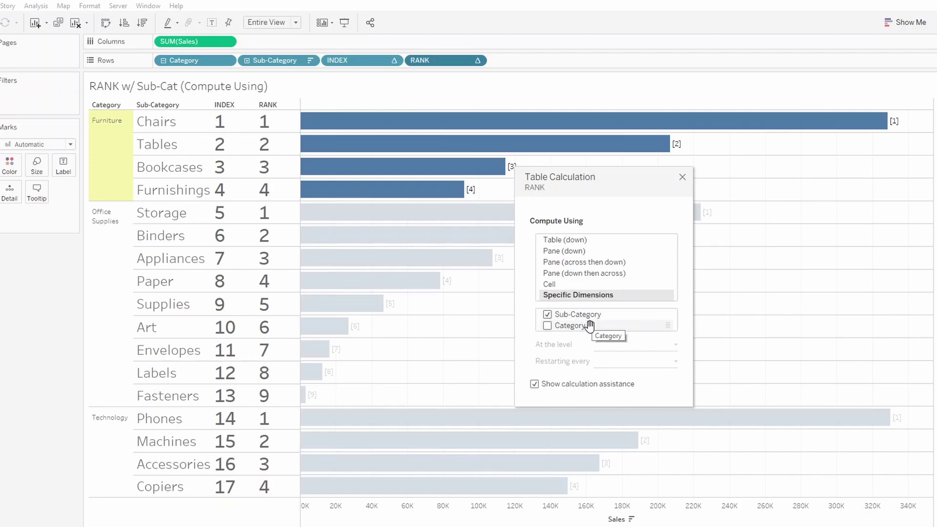
pyautogui.click(682, 177)
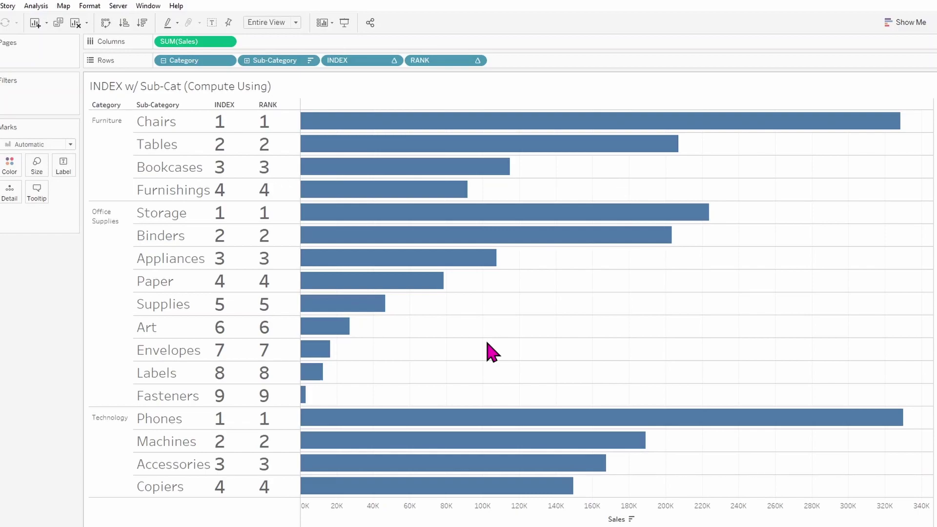
pyautogui.rightClick(372, 61)
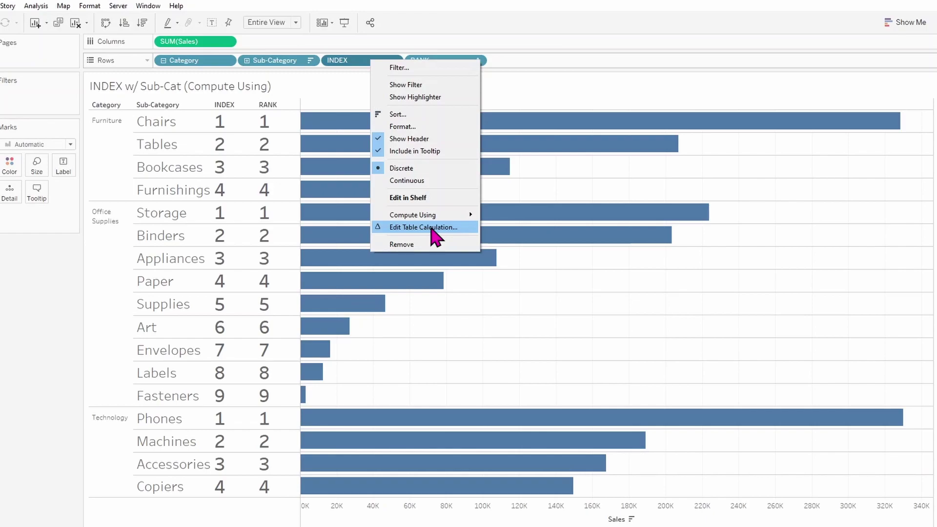
pyautogui.click(434, 228)
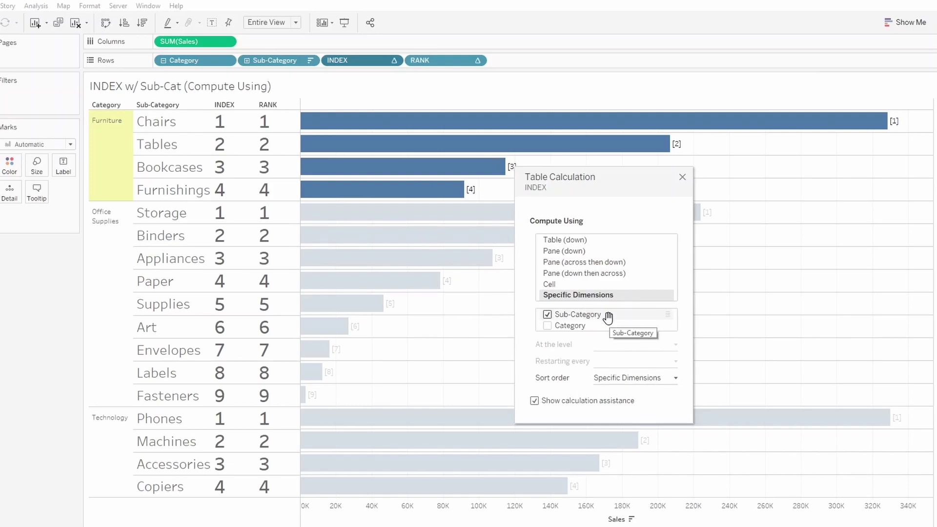
pyautogui.click(682, 177)
pyautogui.moveTo(382, 190)
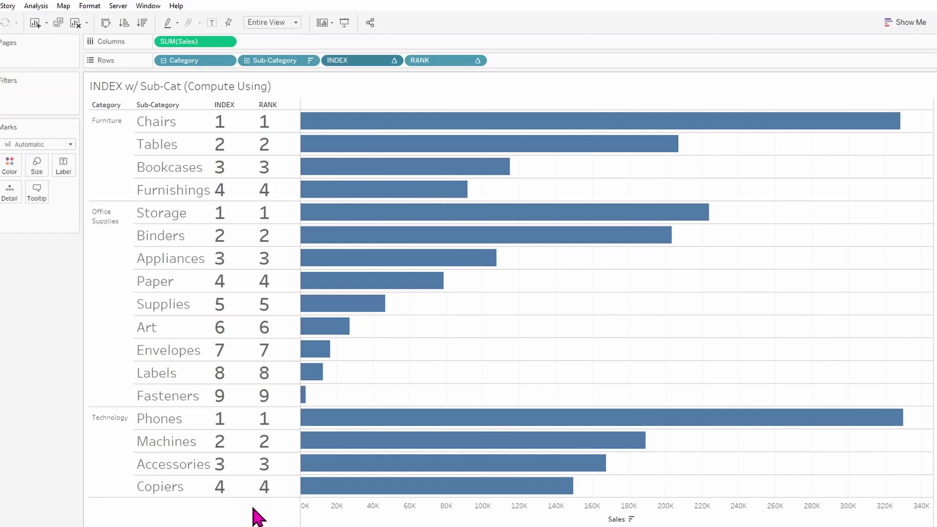
# Clear the Sub-Category sort so sub-categories list alphabetically within each category.
pyautogui.rightClick(280, 60)
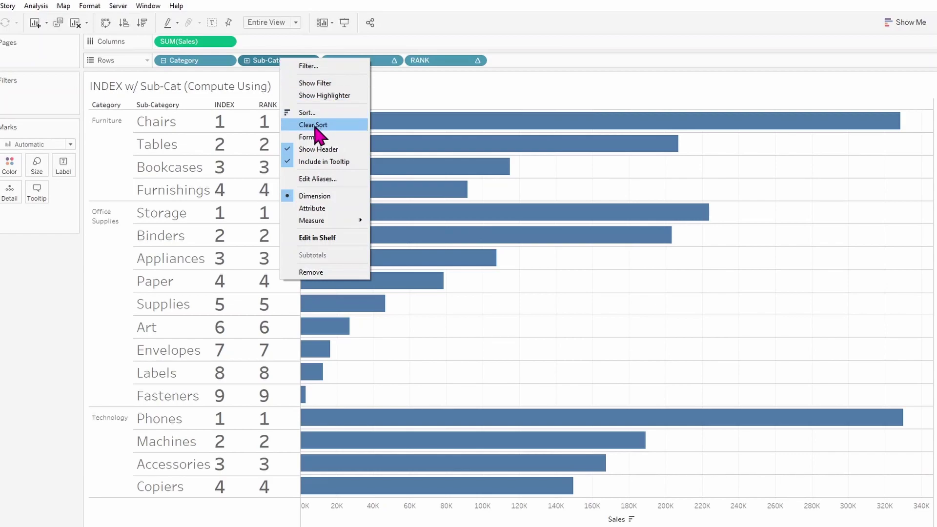
pyautogui.click(315, 125)
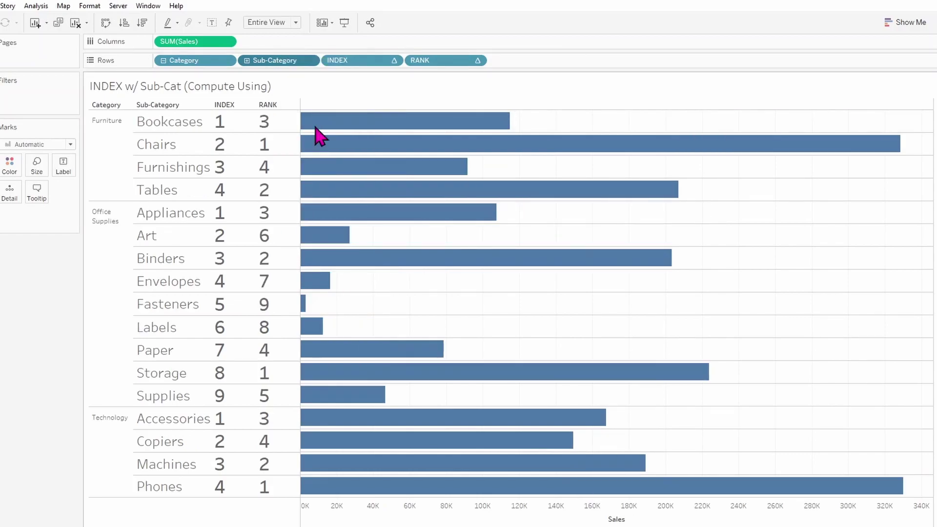